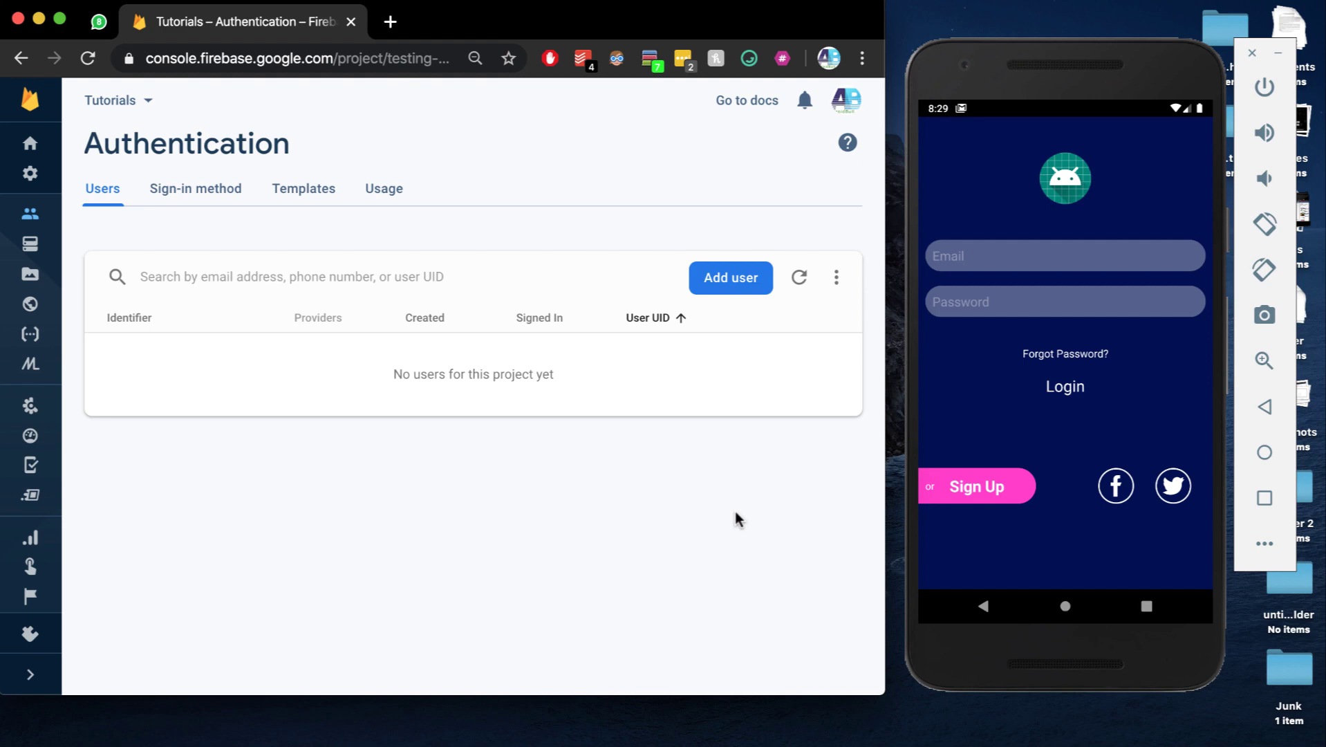
Step: Check the enabled providers (Email/Password, Phone, Google, Facebook), then return to the empty Users list
click(196, 189)
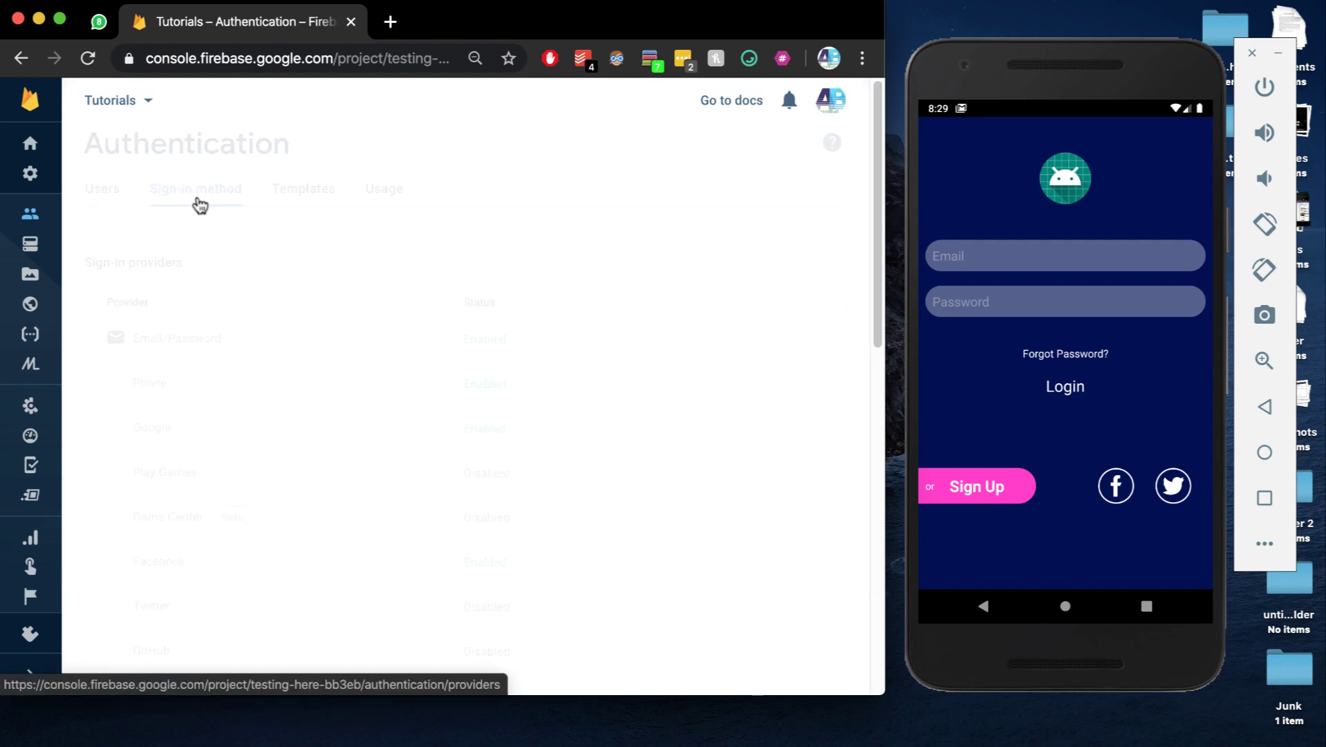
scroll(343, 443, down, 10)
scroll(343, 443, up, 10)
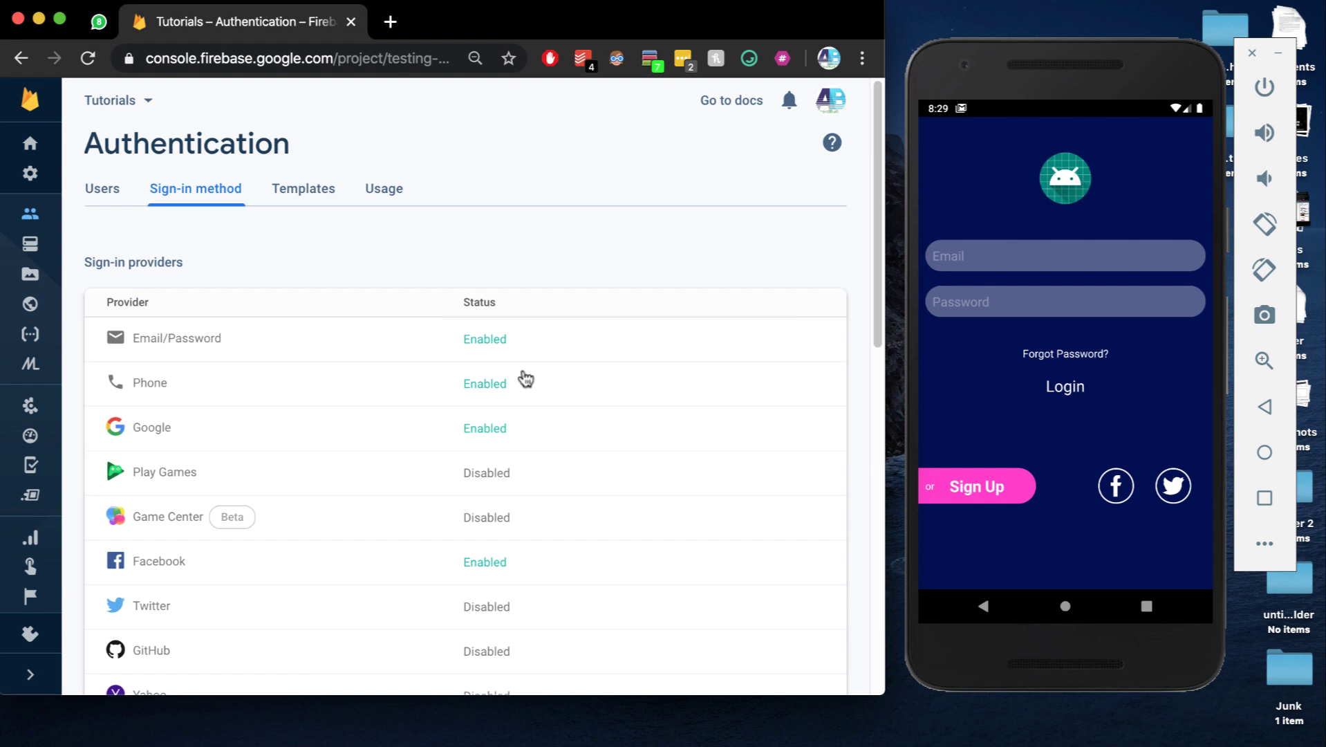
click(102, 189)
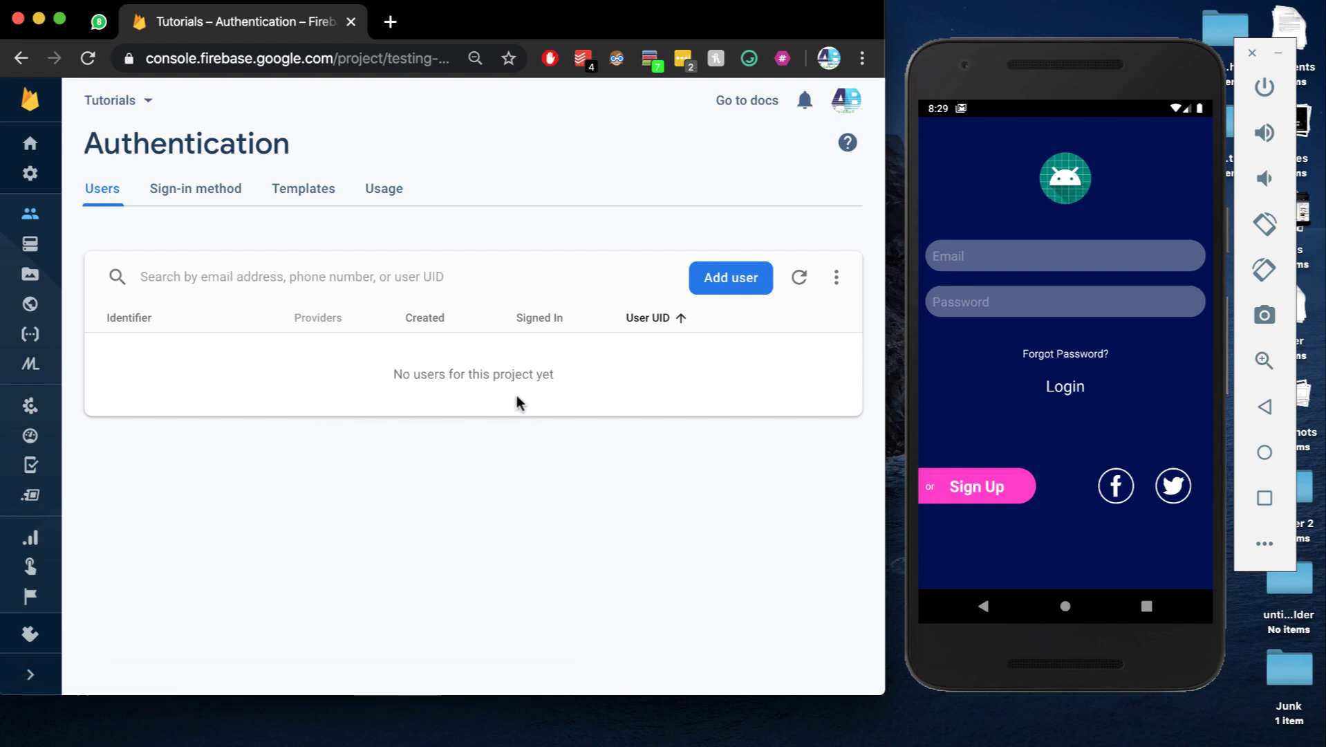
Step: Switch the app to sign-up and enter an email, a password and its matching repeat
click(987, 487)
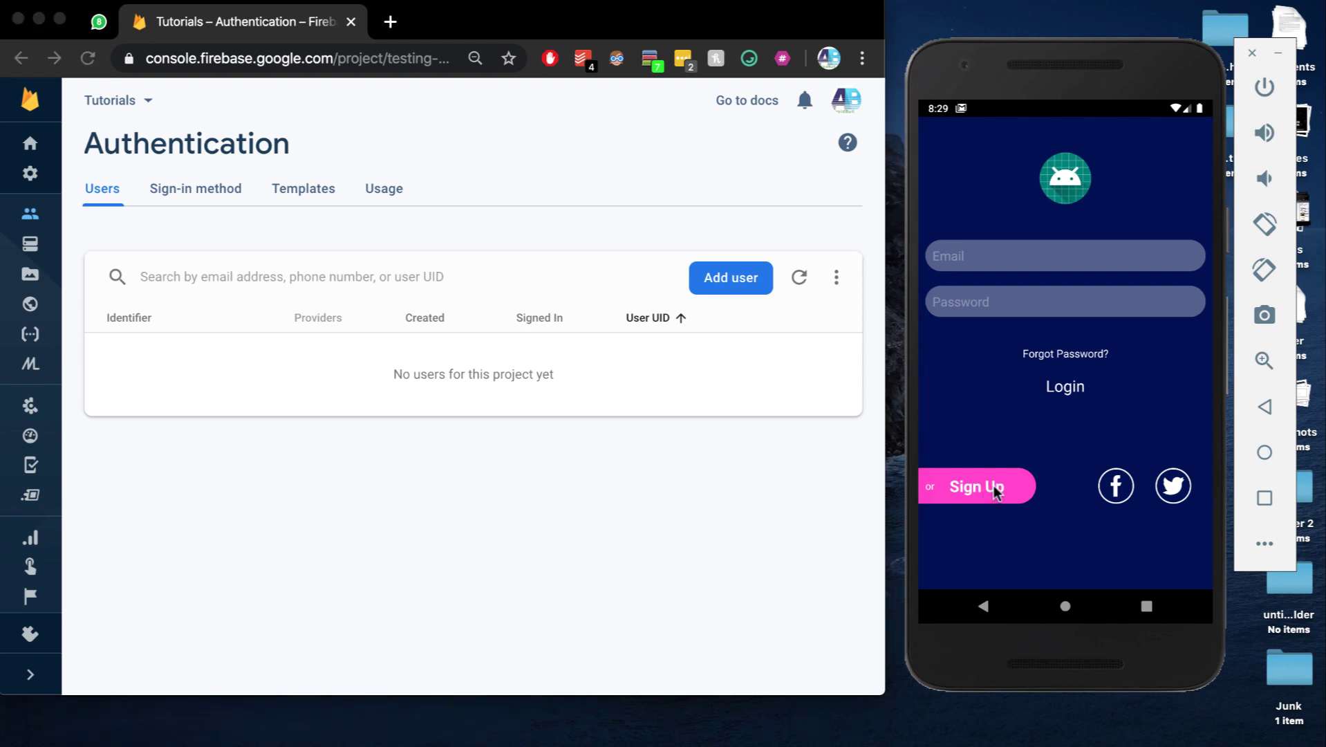
click(994, 486)
click(982, 256)
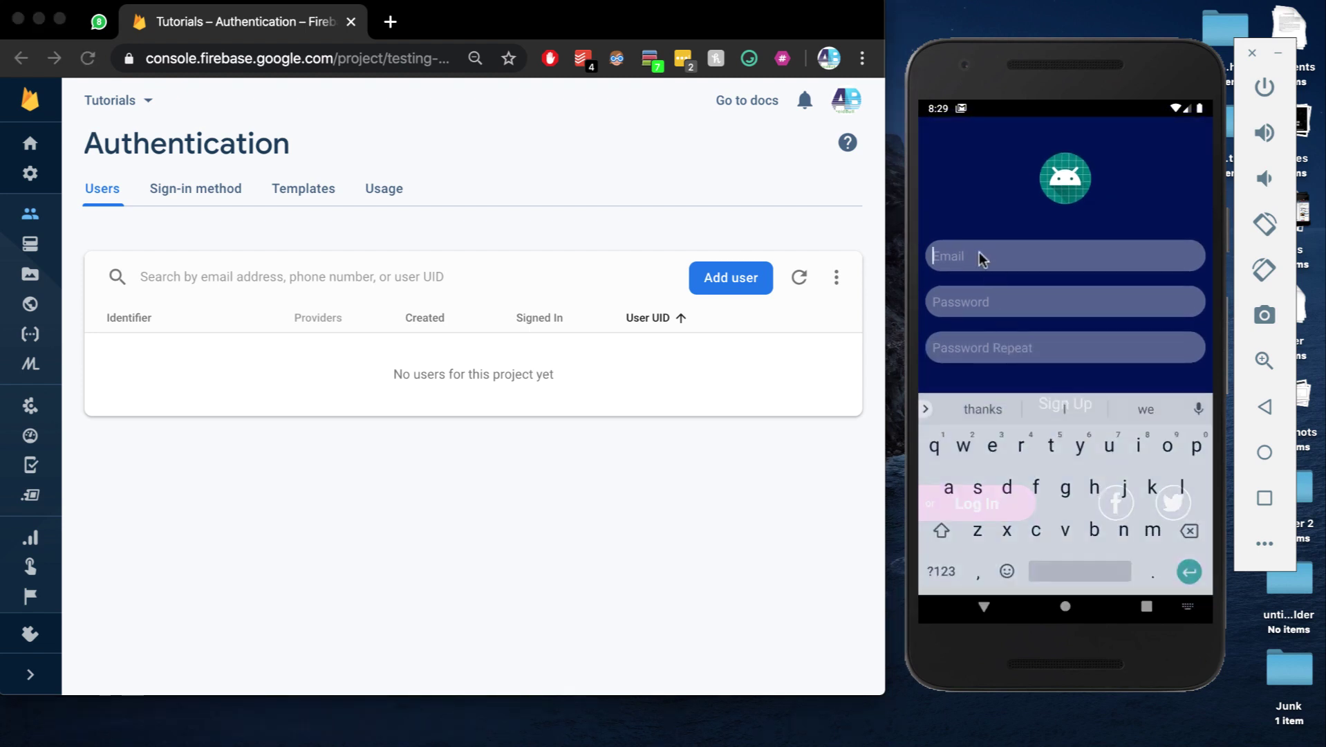
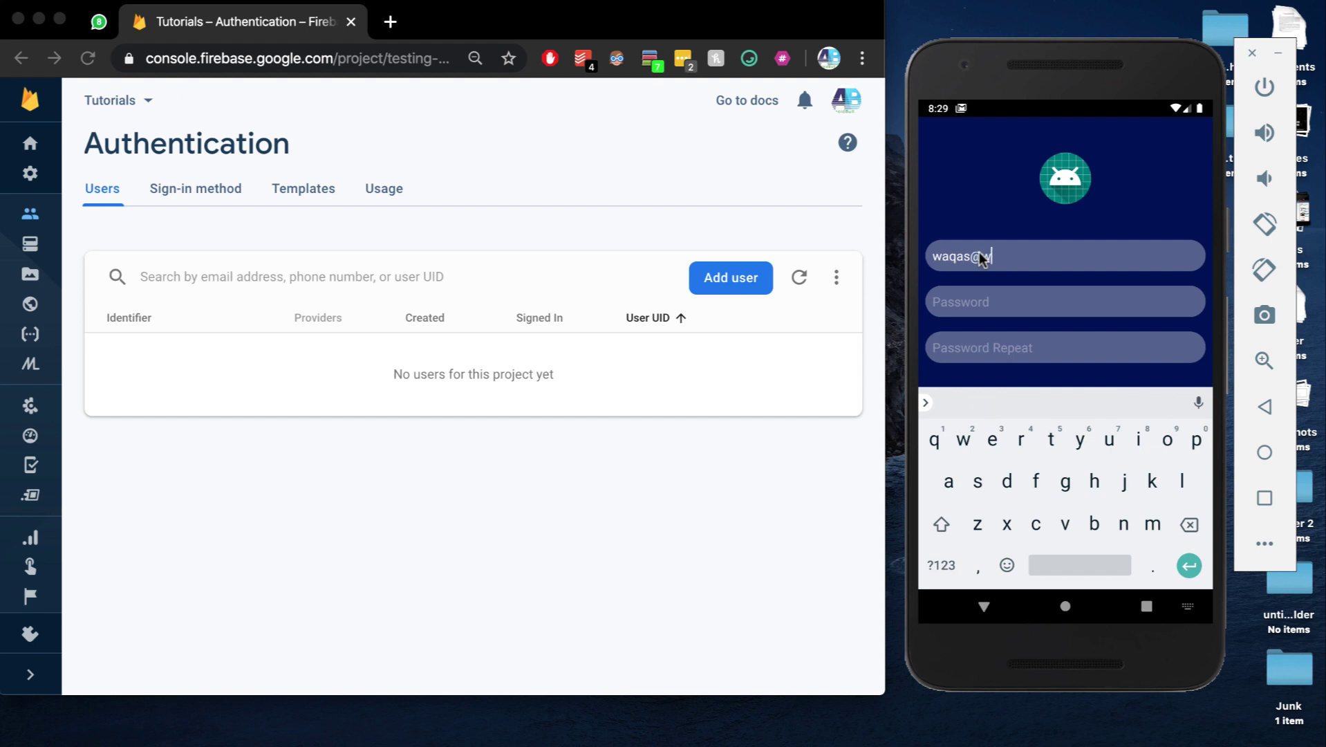
key(Tab)
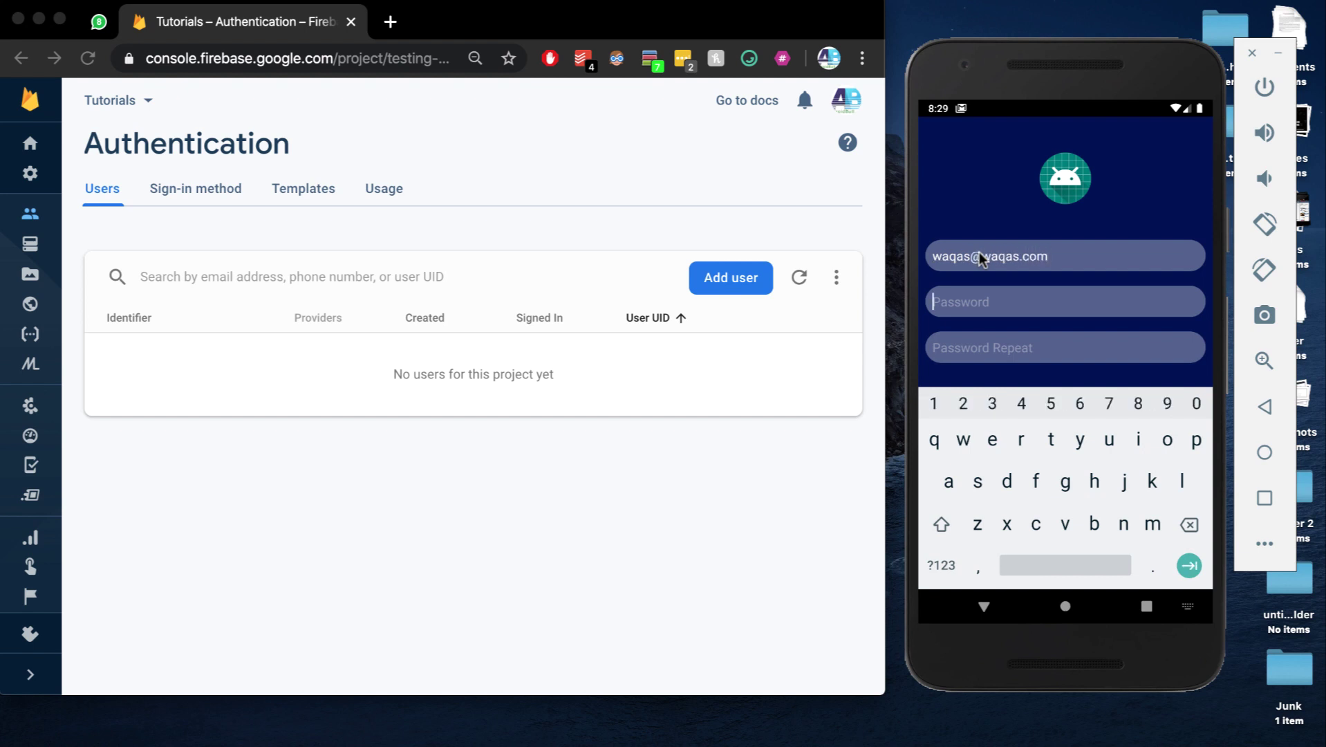
text(12346)
click(975, 346)
text(1)
text(6)
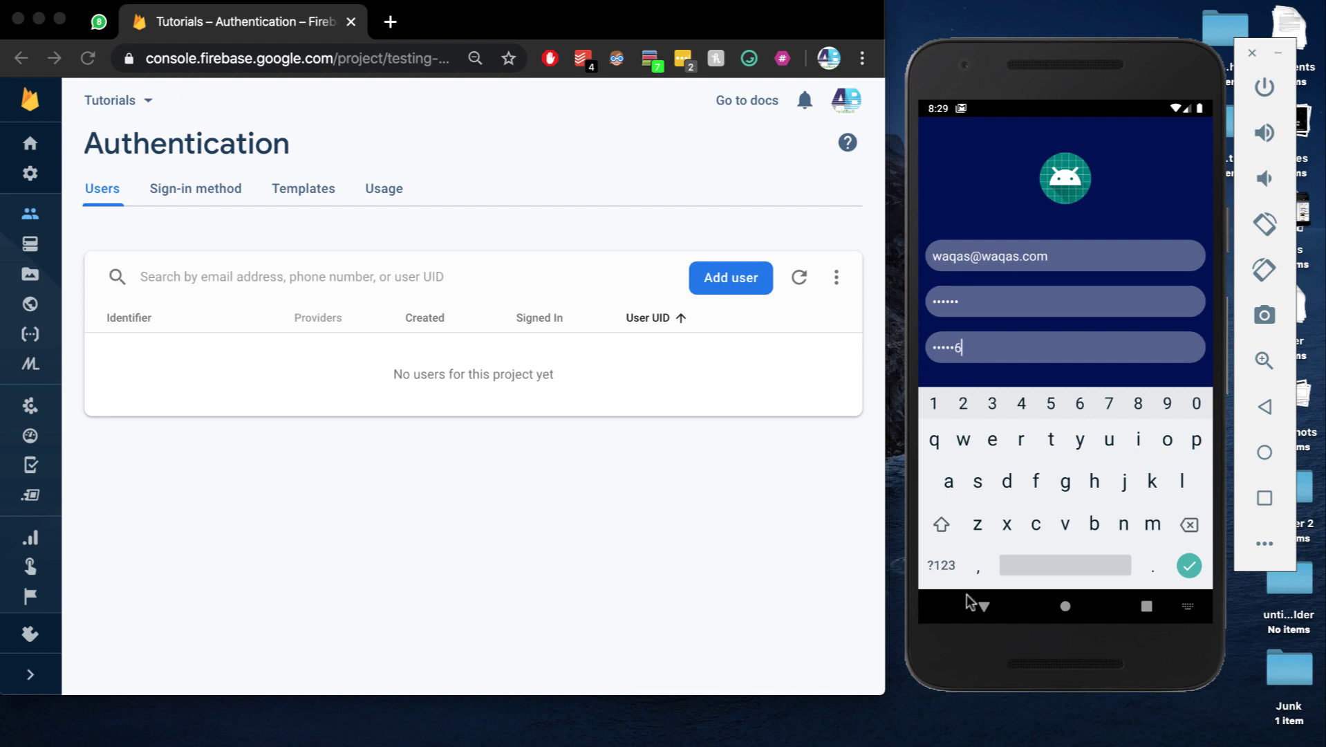
click(978, 603)
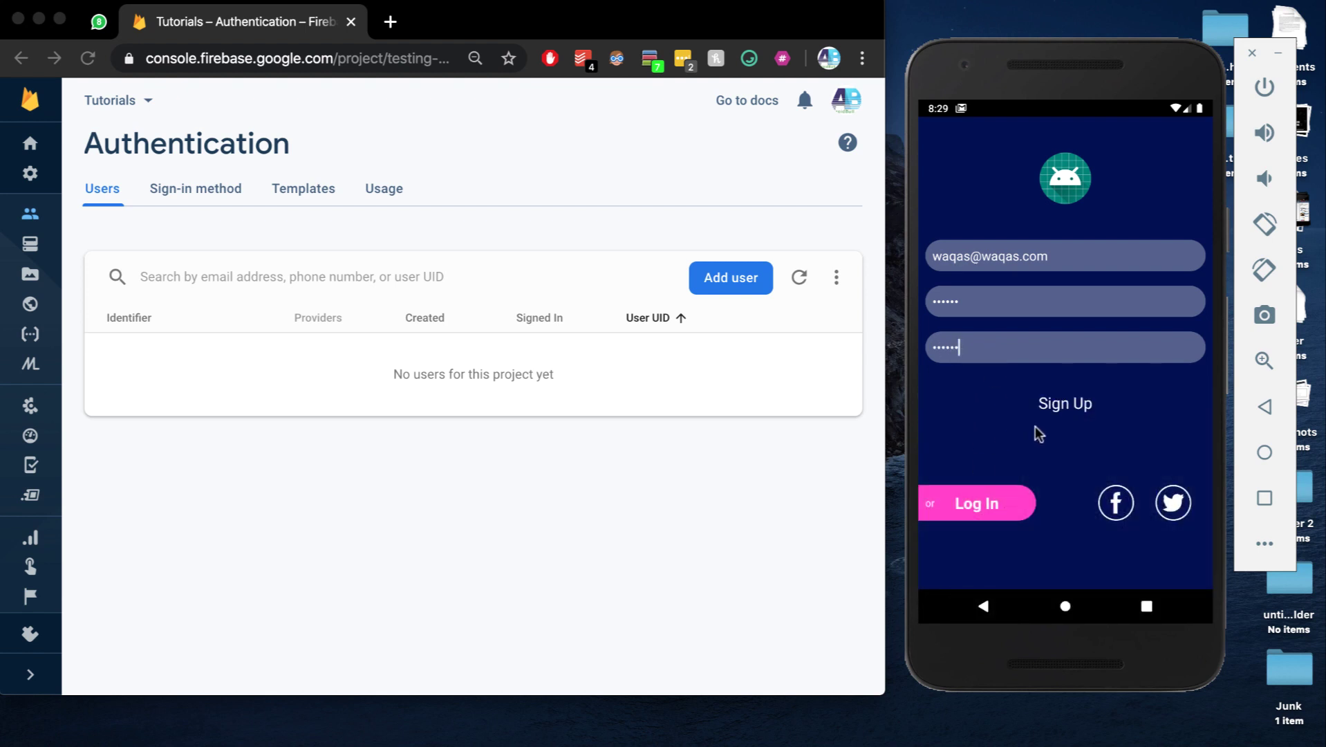
Step: Submit the sign-up form and wait for the Welcome screen showing the new email
click(1047, 405)
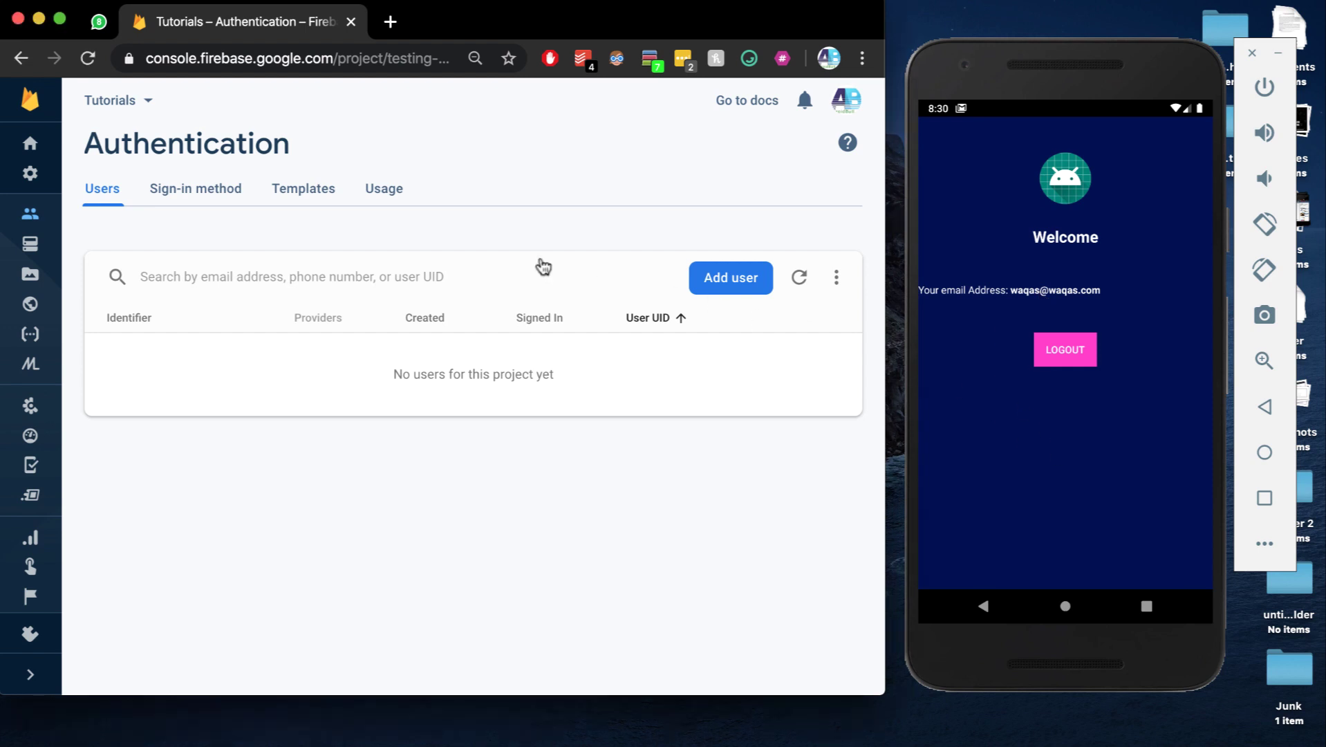
Step: Reload the Users table so the newly registered email account appears with its dates
click(801, 278)
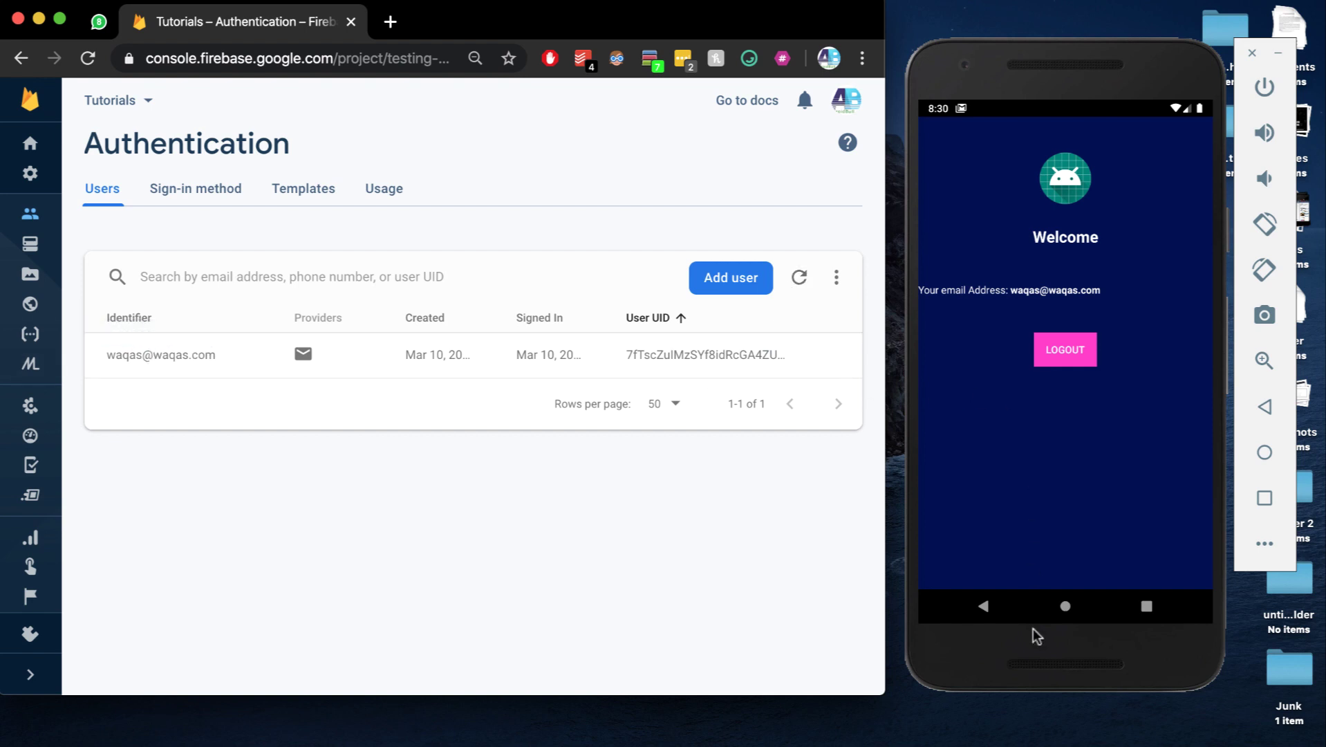
click(1139, 609)
Step: Swipe AuthDemo away in Recents and relaunch it from the app drawer
click(1146, 607)
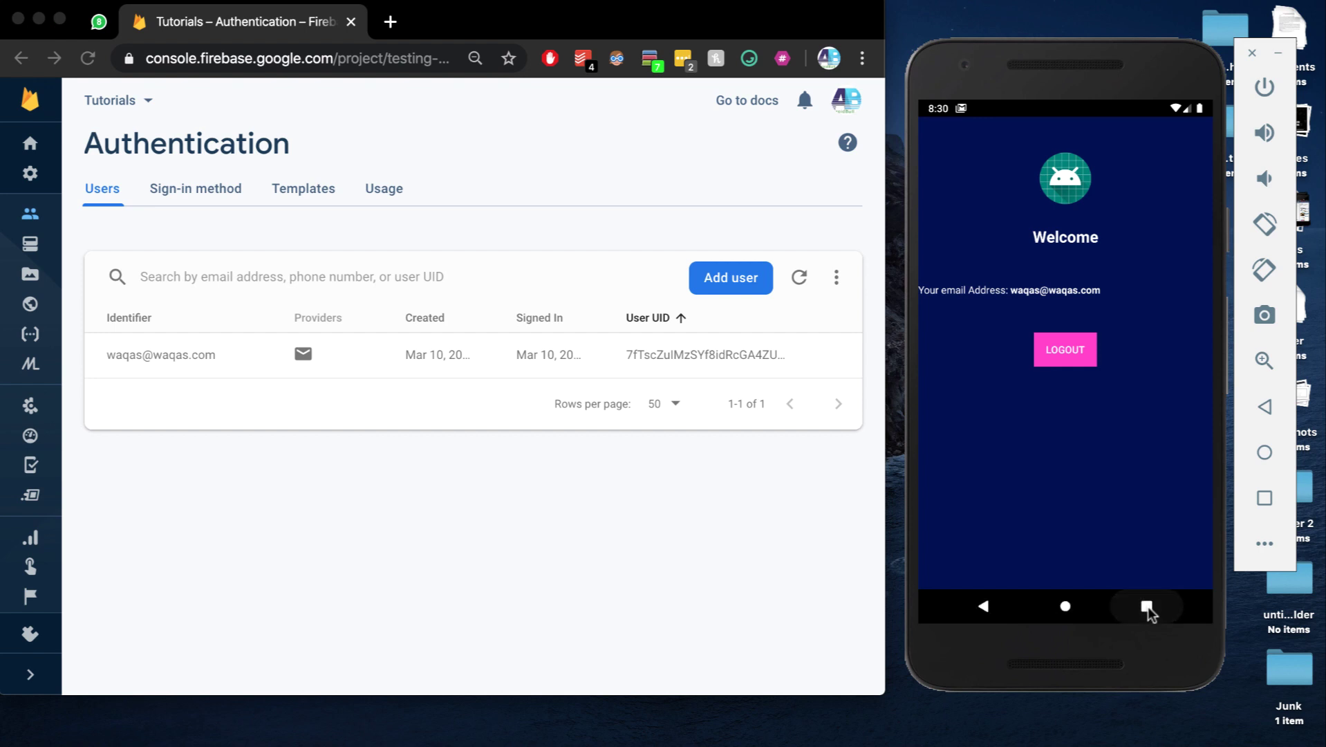
click(1148, 607)
drag(1067, 311, 1192, 332)
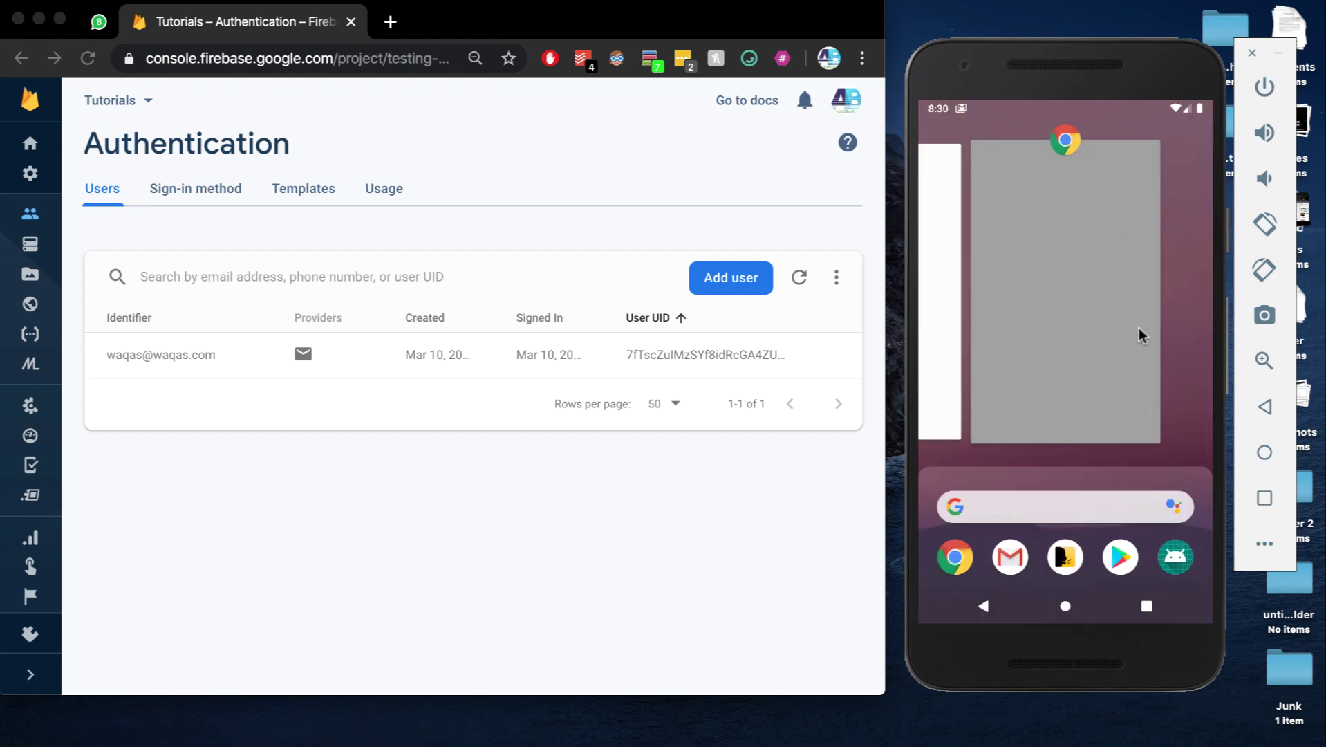
click(1196, 379)
drag(1065, 518, 1065, 207)
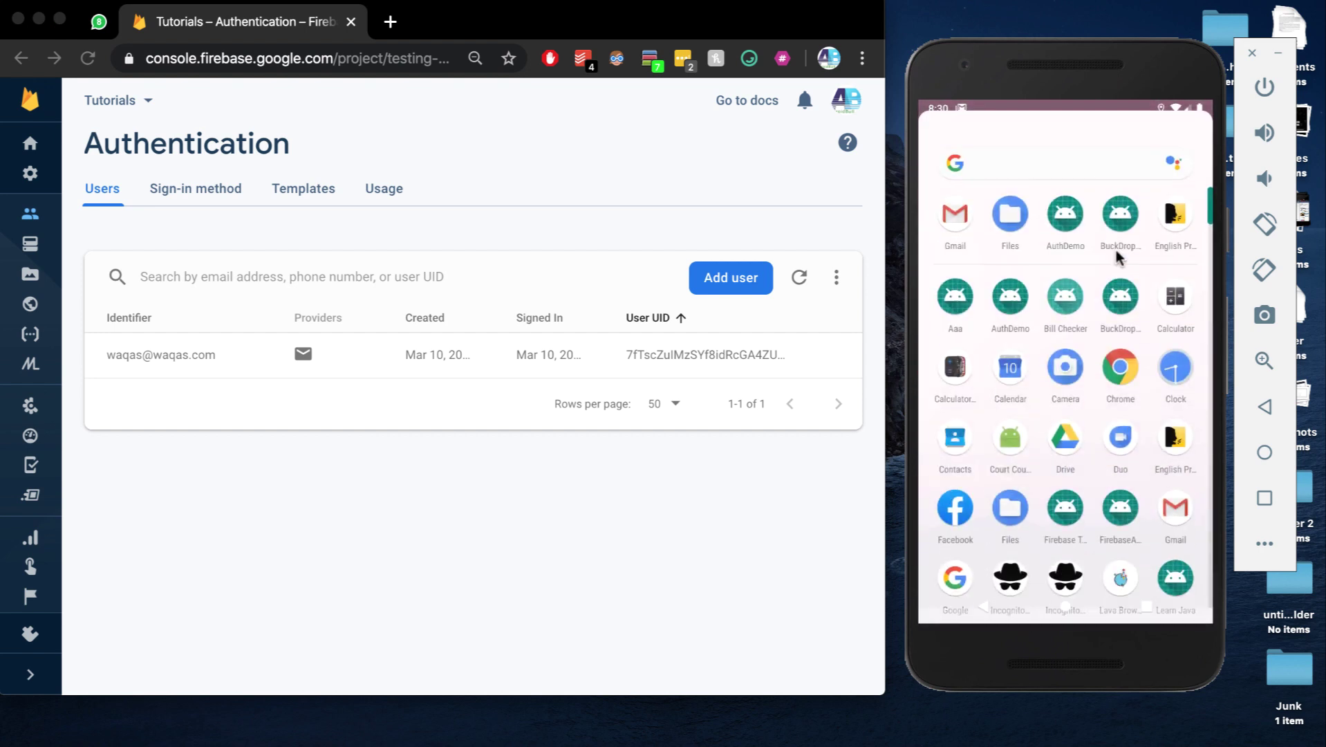
click(1013, 282)
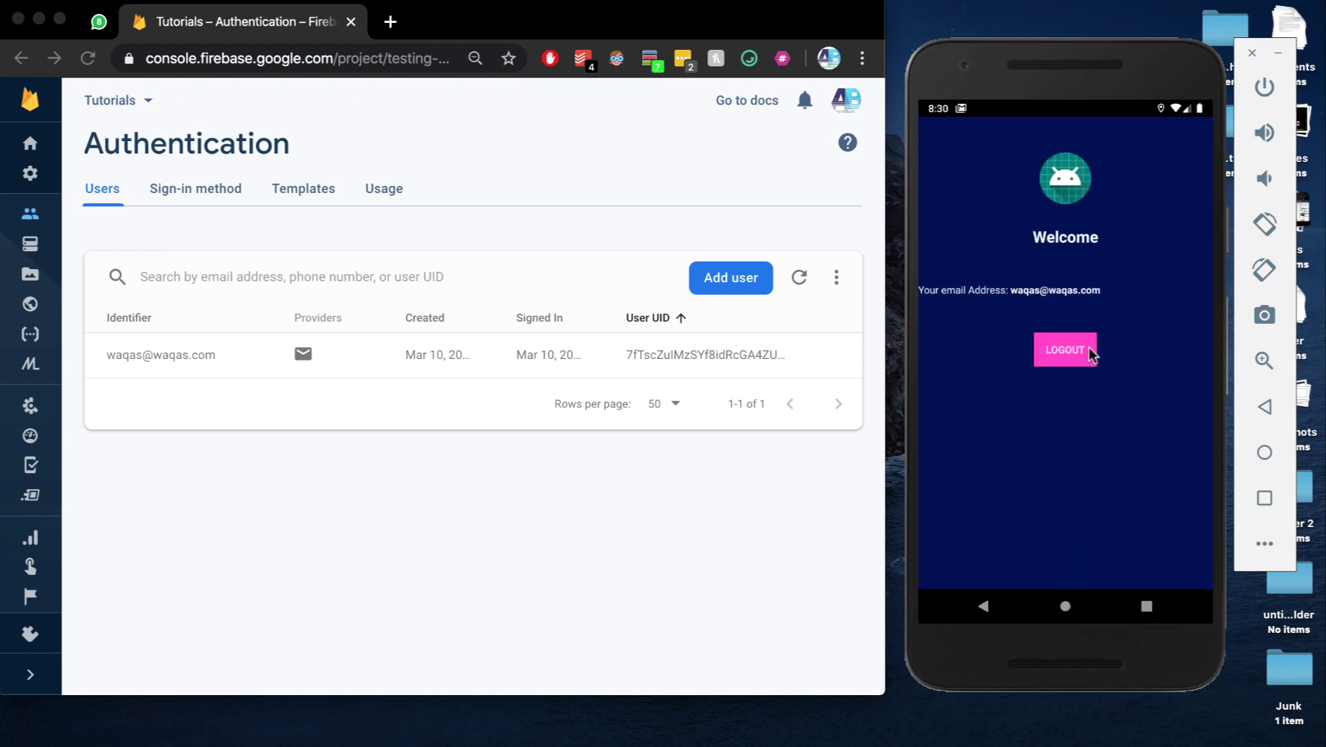
Step: Log out, then log back in with the registered email and password
click(1056, 348)
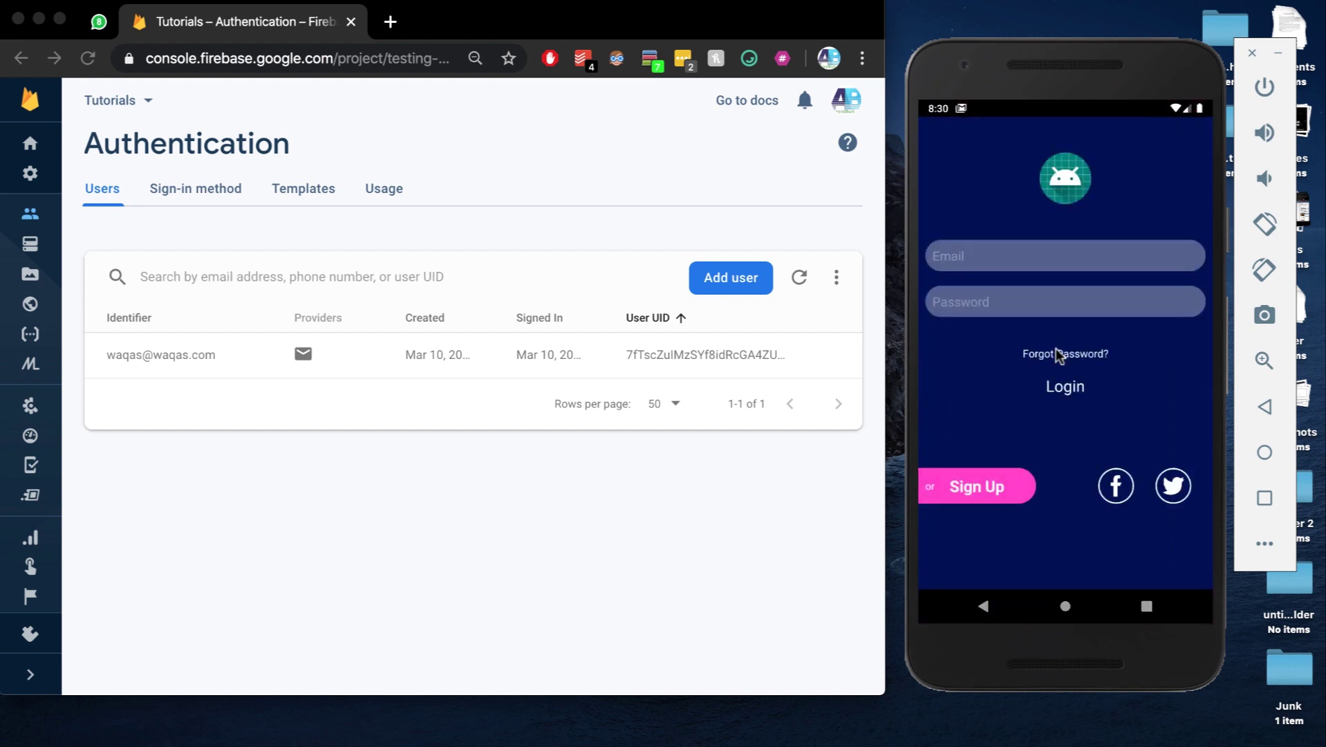
click(1014, 268)
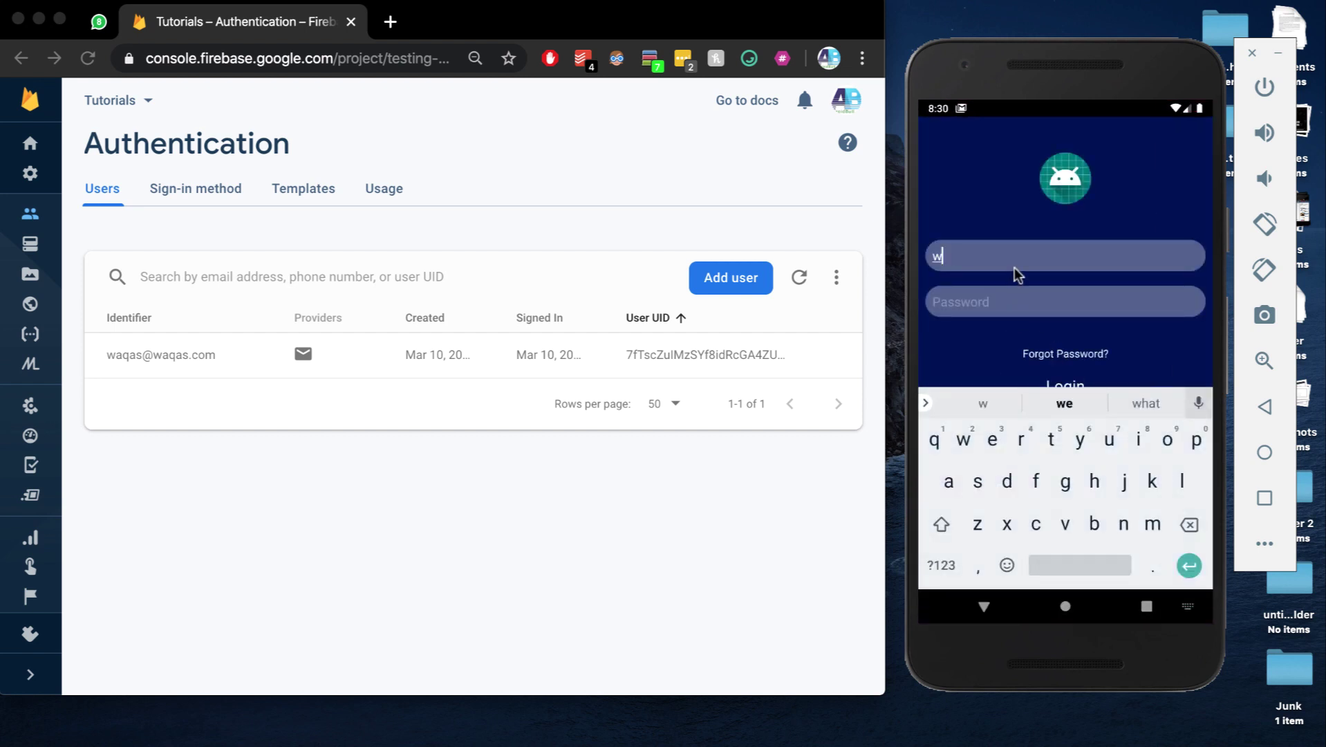
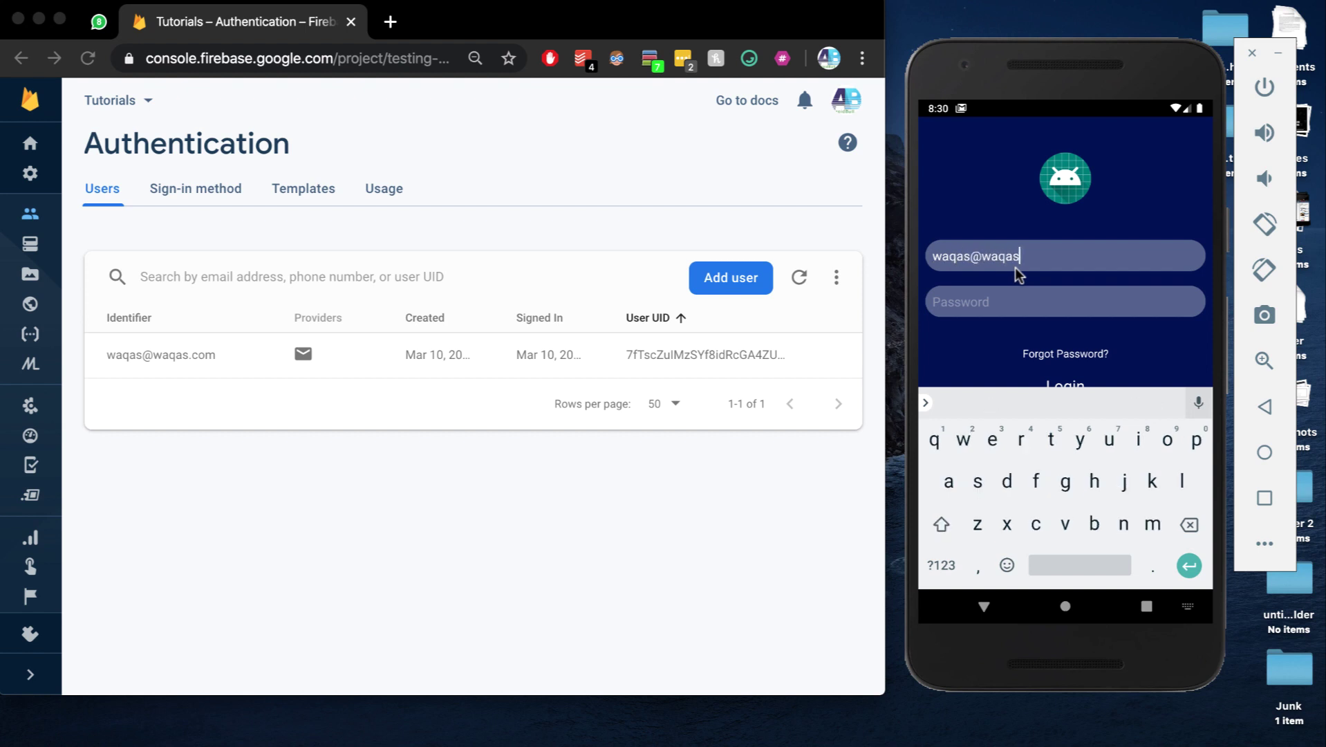
key(Tab)
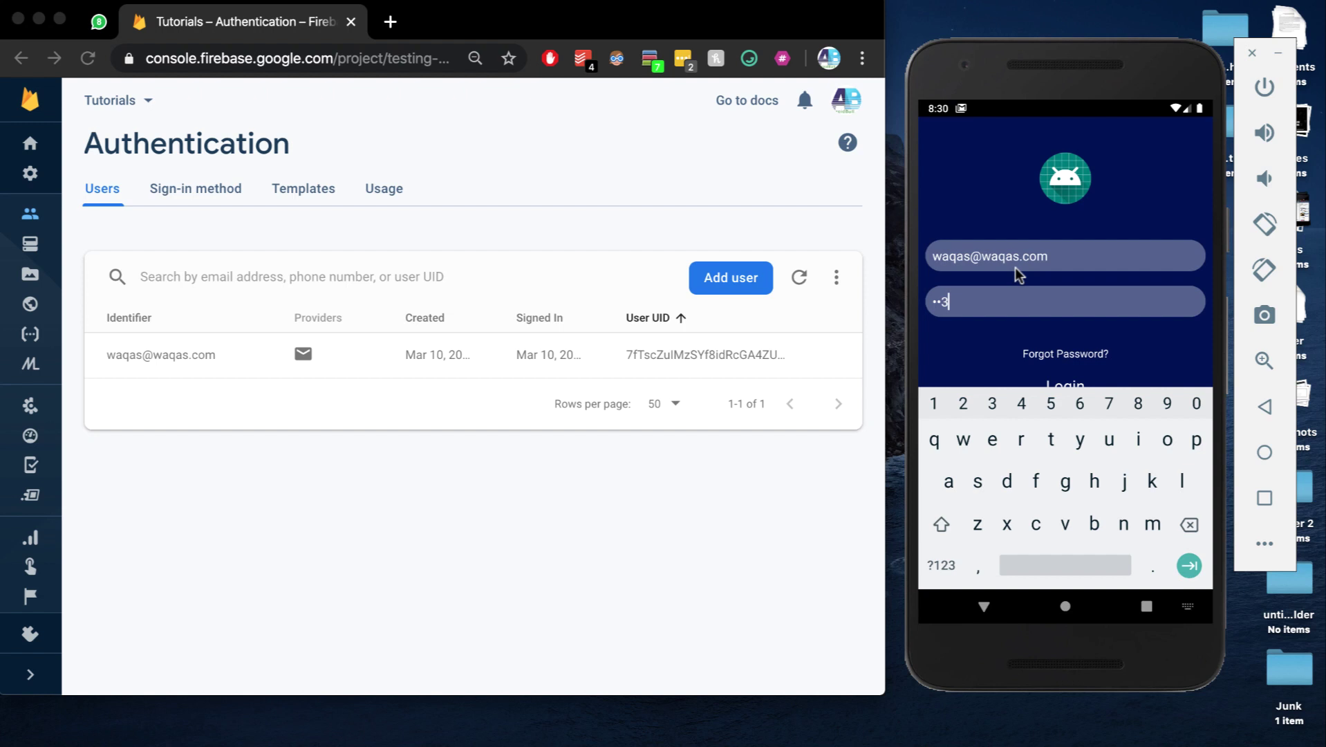
click(983, 606)
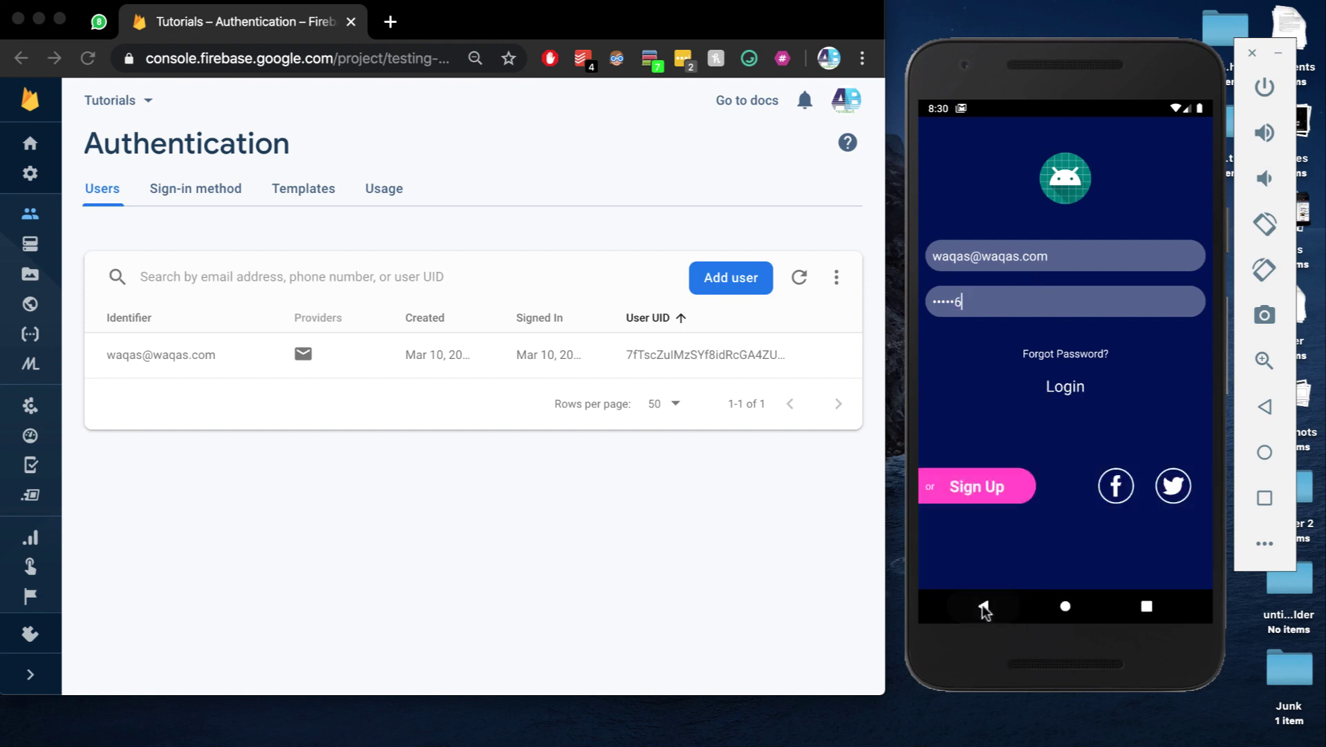
click(1065, 386)
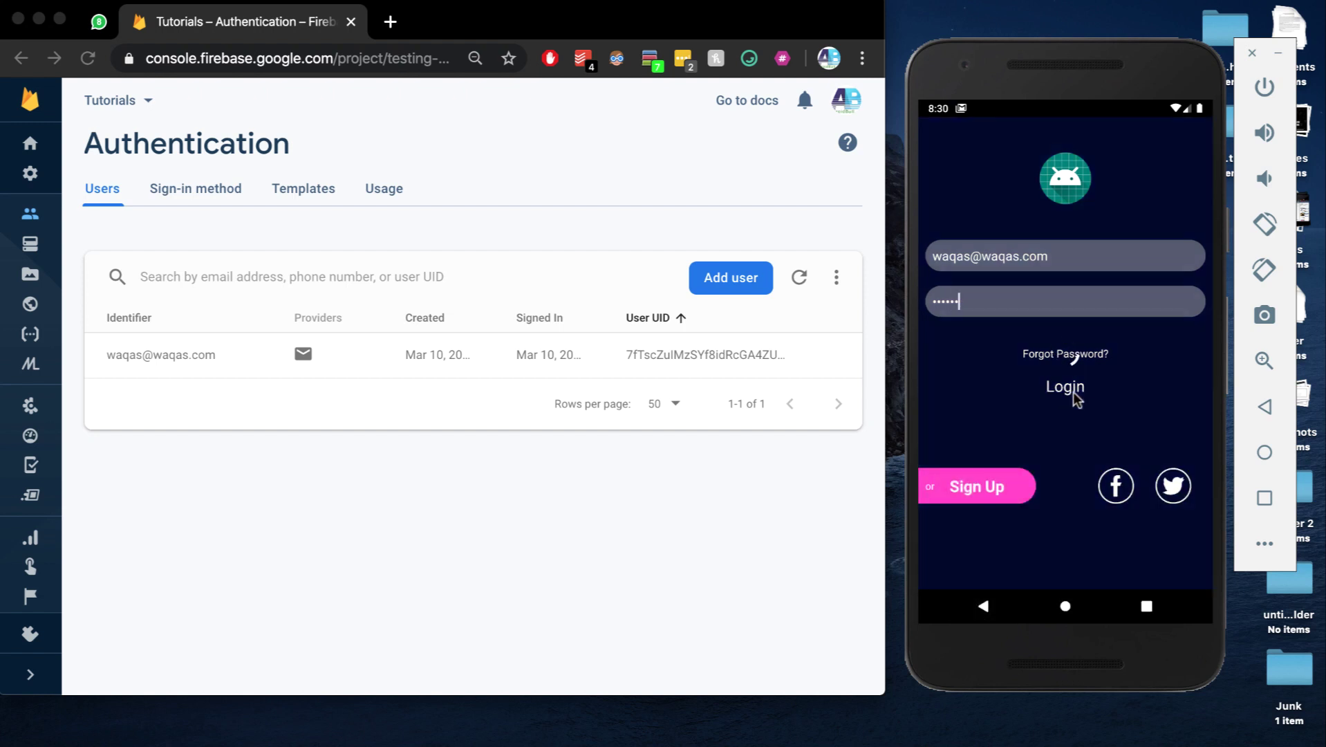